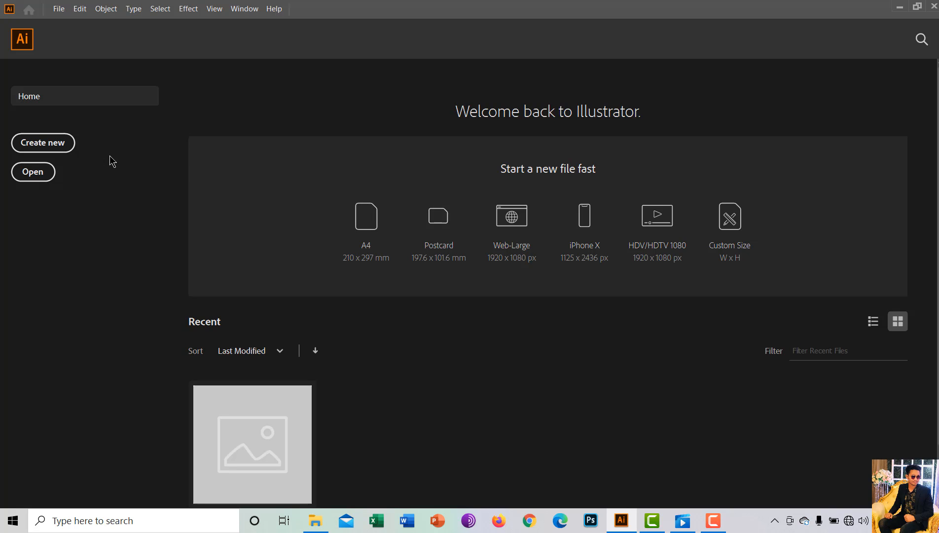
# - Create a new document named "Z-3D LOGO DESIGN" at 310 x 210 mm, with millimeters as the unit
pyautogui.click(64, 143)
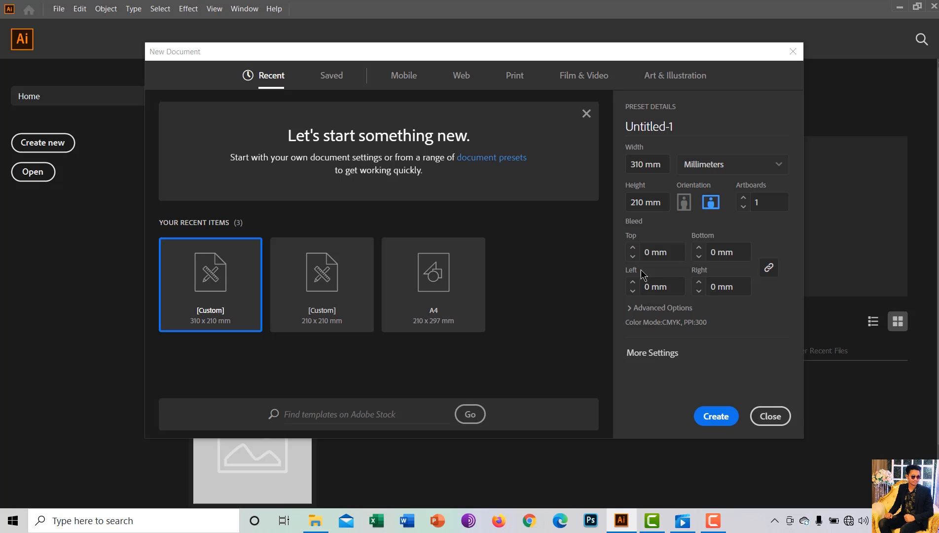
pyautogui.click(682, 127)
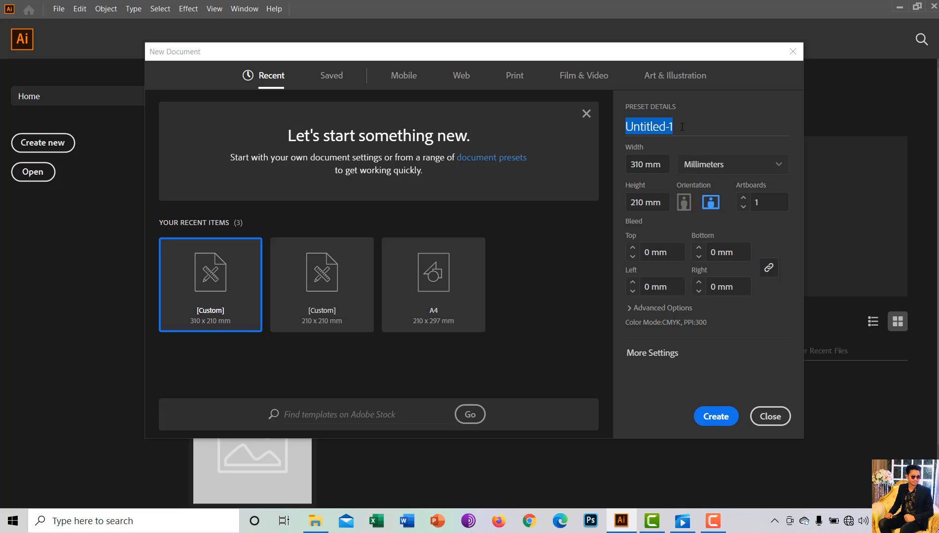
pyautogui.press('BackSpace')
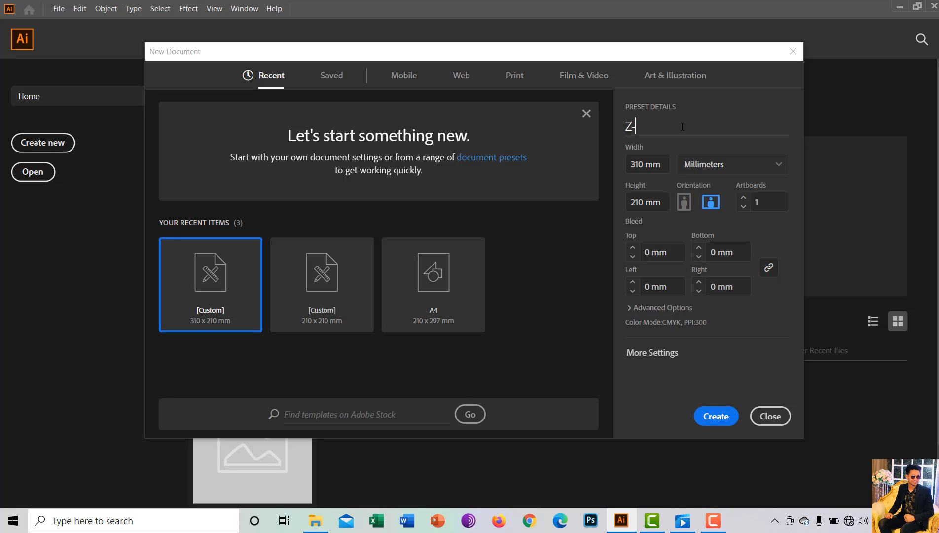
pyautogui.write('3D LOGO DESIGN')
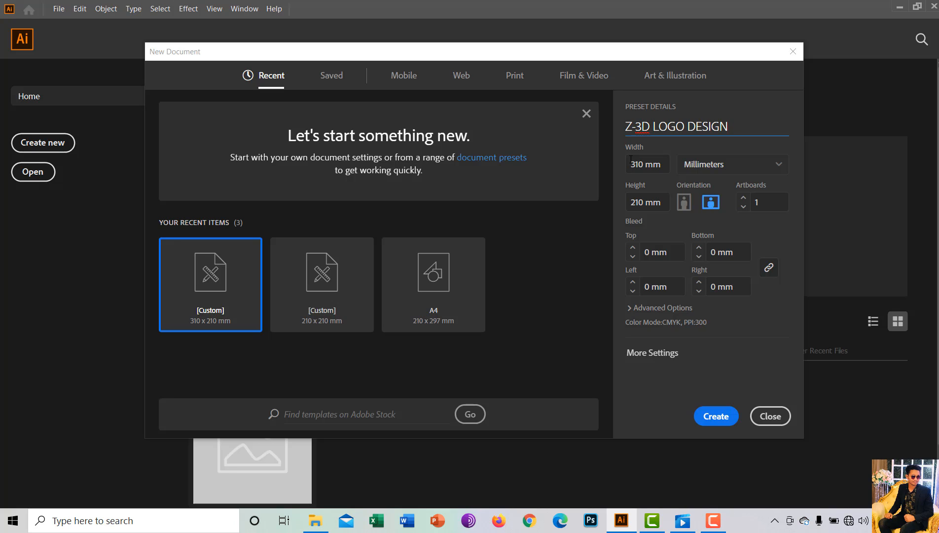
pyautogui.click(644, 168)
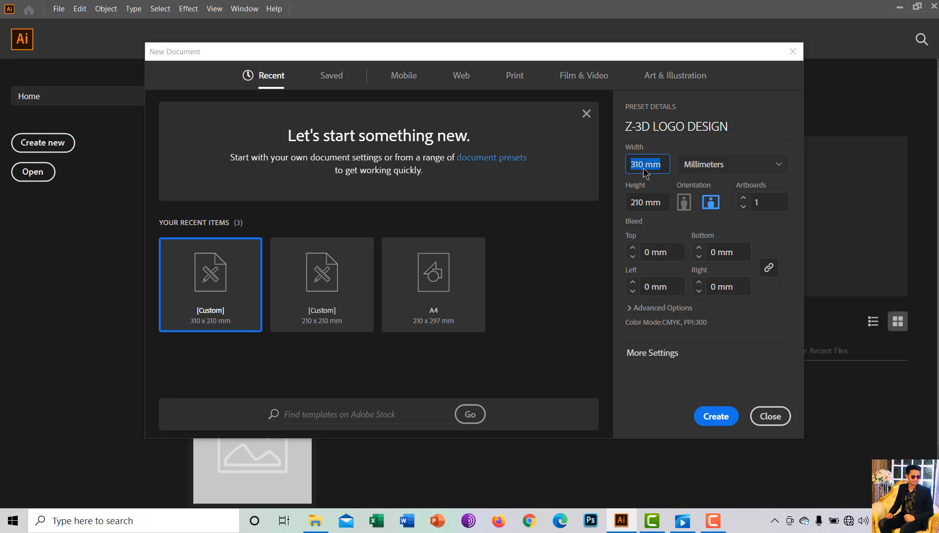
pyautogui.click(657, 202)
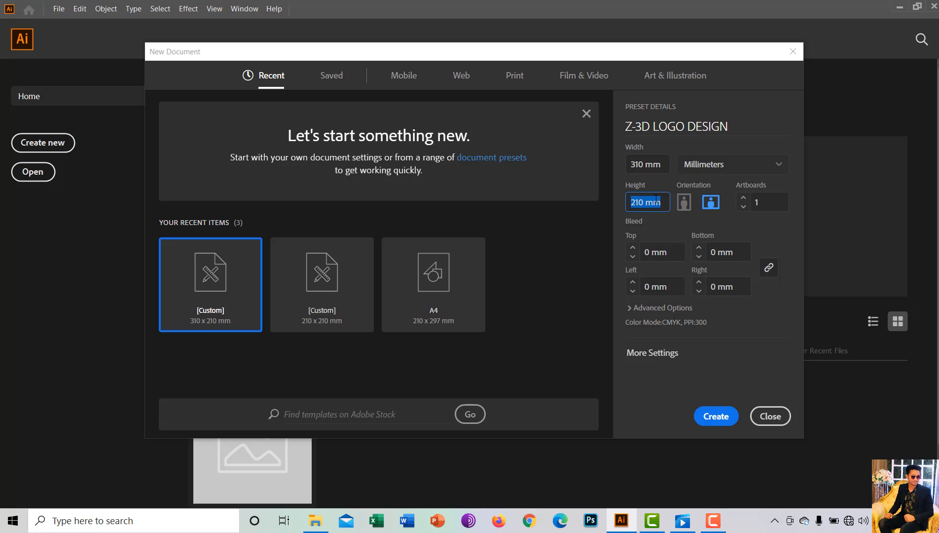
pyautogui.click(774, 167)
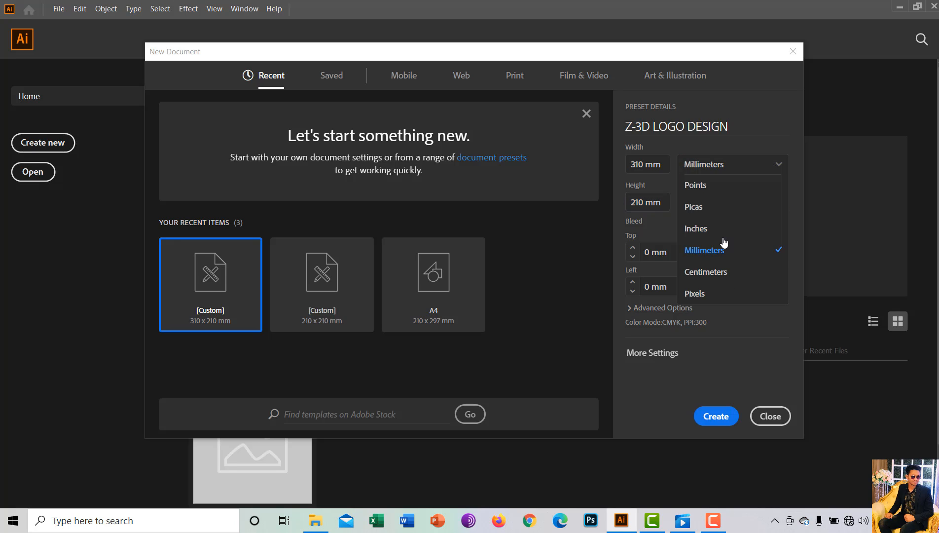
pyautogui.click(717, 252)
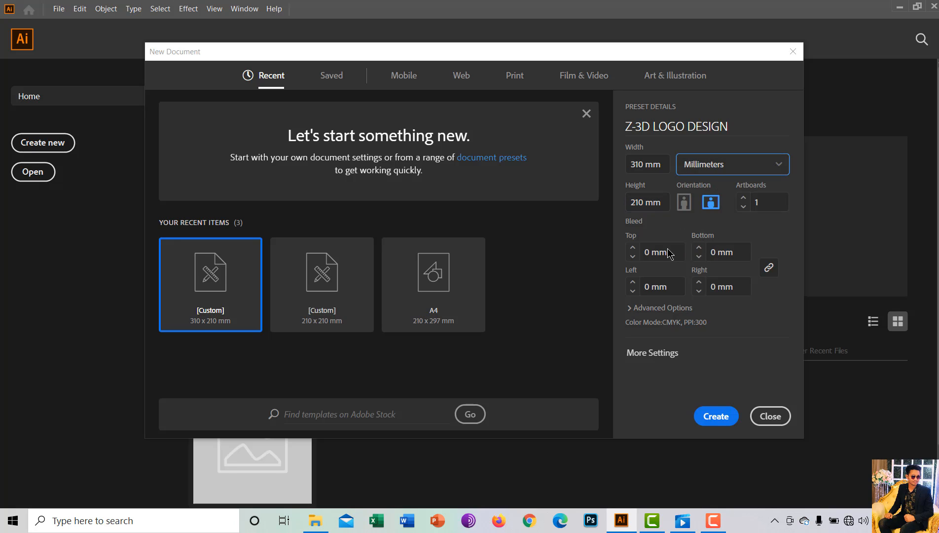
pyautogui.click(715, 407)
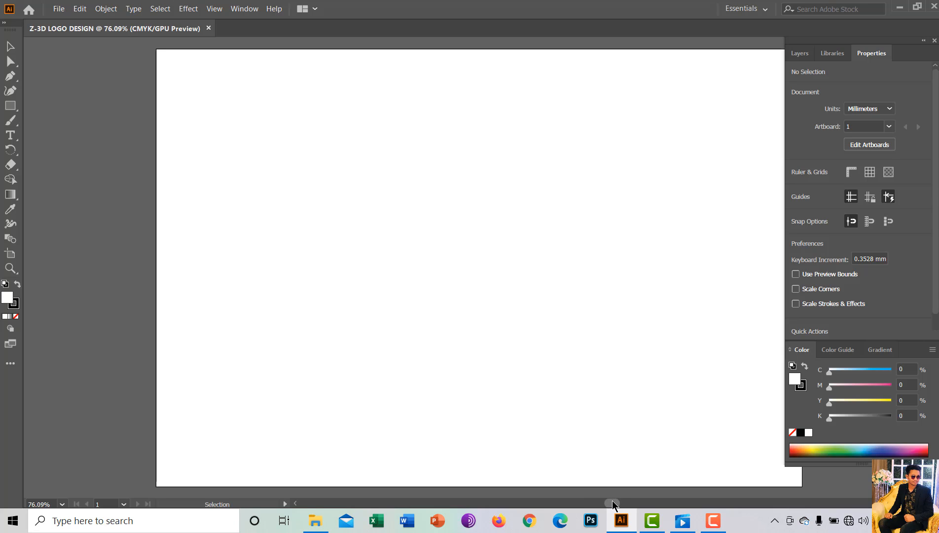
# - Add the letter "Z" as point text near the artboard's upper-left corner
pyautogui.moveTo(614, 504); pyautogui.dragTo(616, 505)
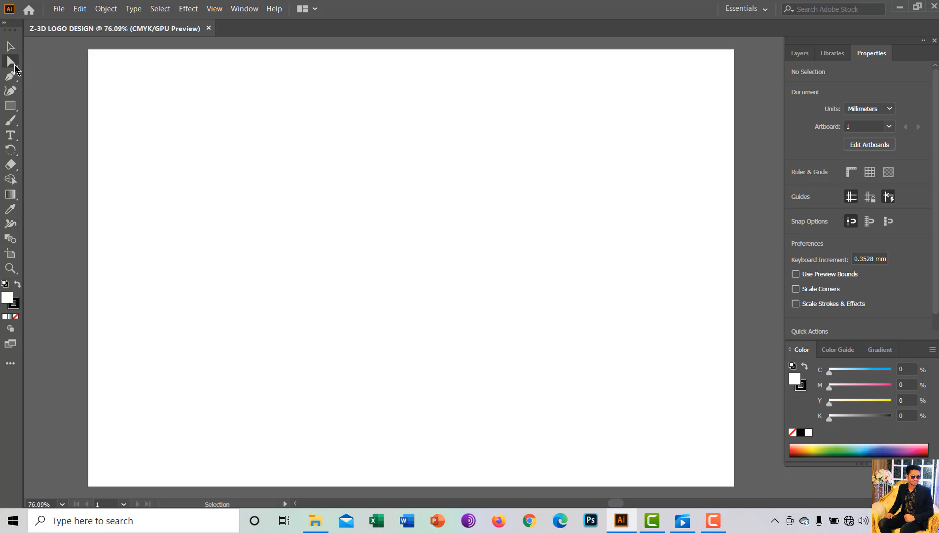
pyautogui.click(10, 46)
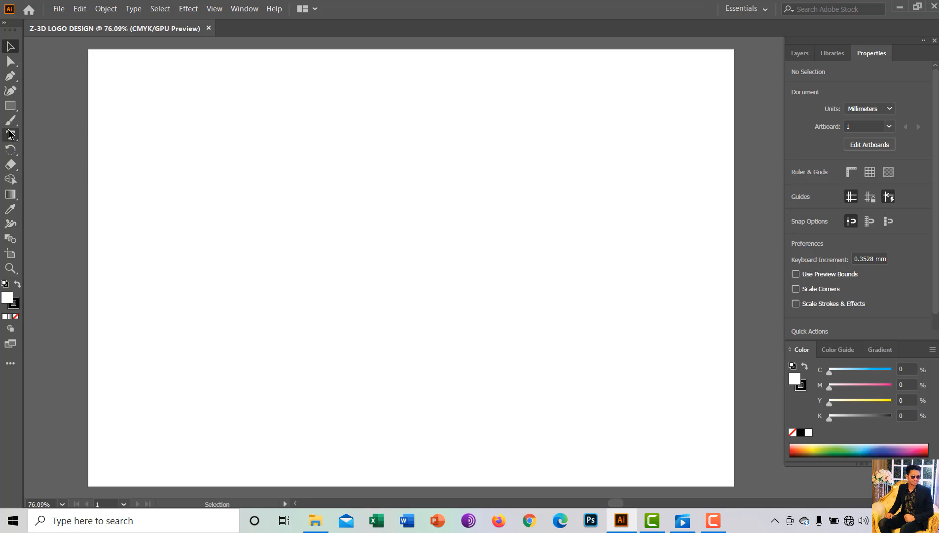
pyautogui.moveTo(10, 134); pyautogui.dragTo(61, 139)
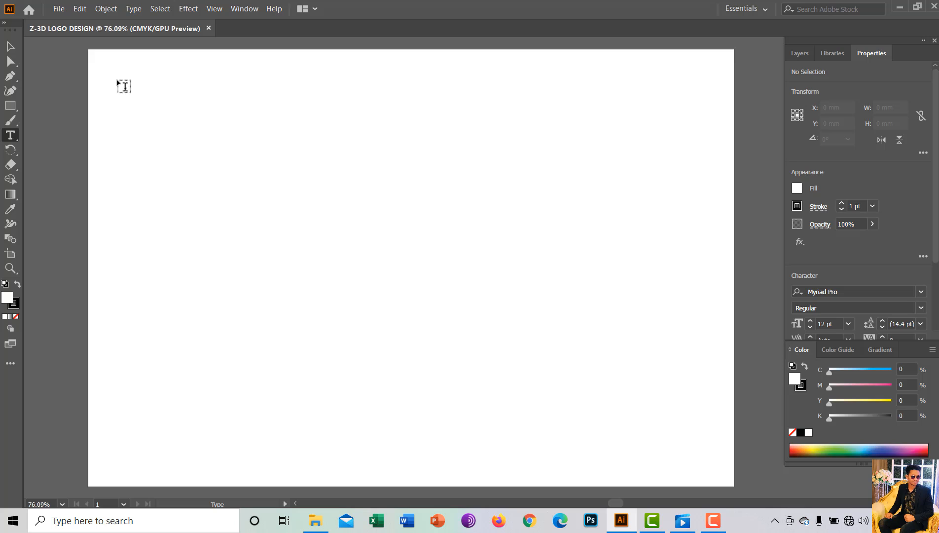
pyautogui.click(124, 87)
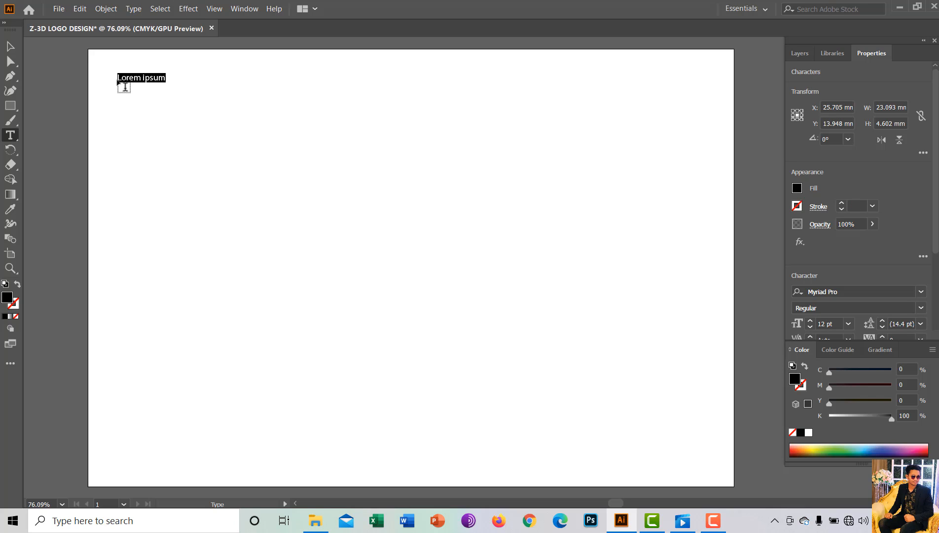
pyautogui.write('Z')
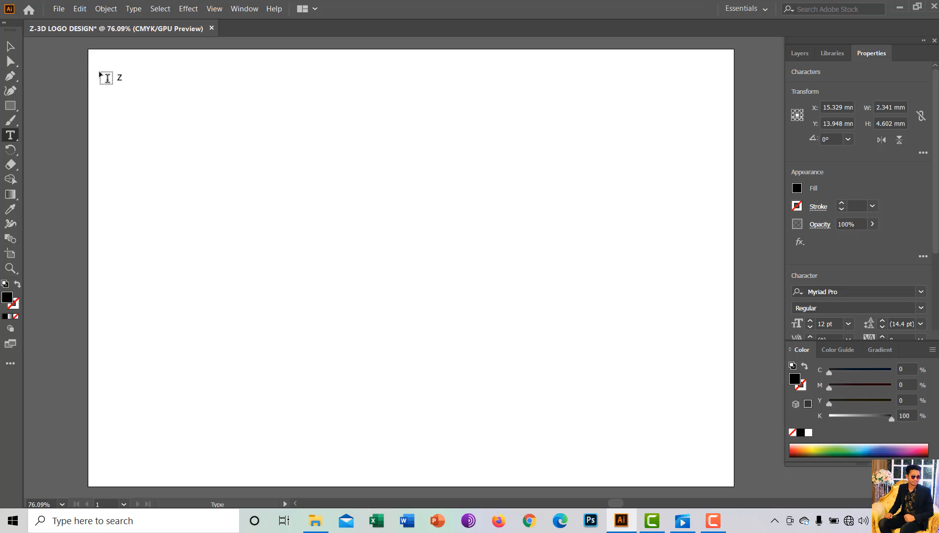
# - Enlarge the Z text to about 96 x 181 mm and position it along the artboard's left side
pyautogui.click(9, 48)
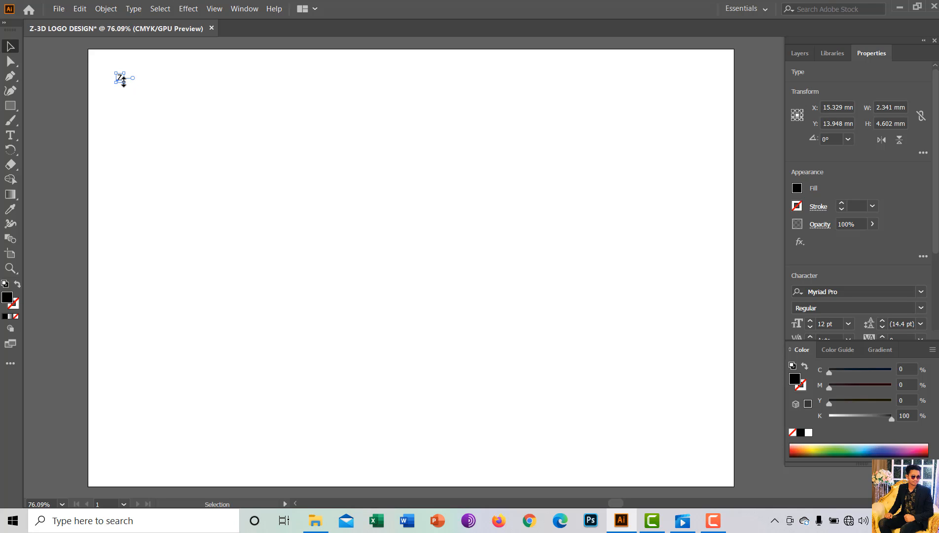
pyautogui.moveTo(124, 82); pyautogui.dragTo(122, 387)
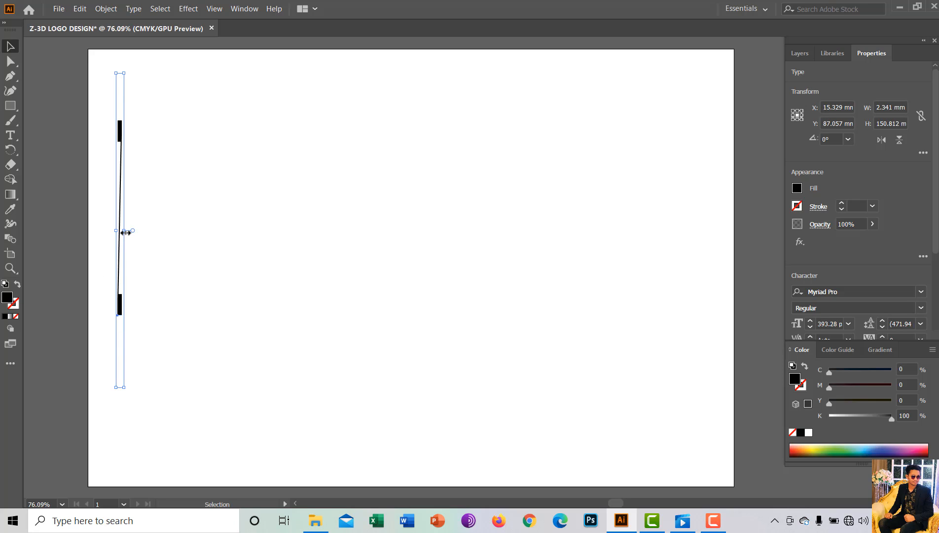
pyautogui.moveTo(126, 232); pyautogui.dragTo(337, 232)
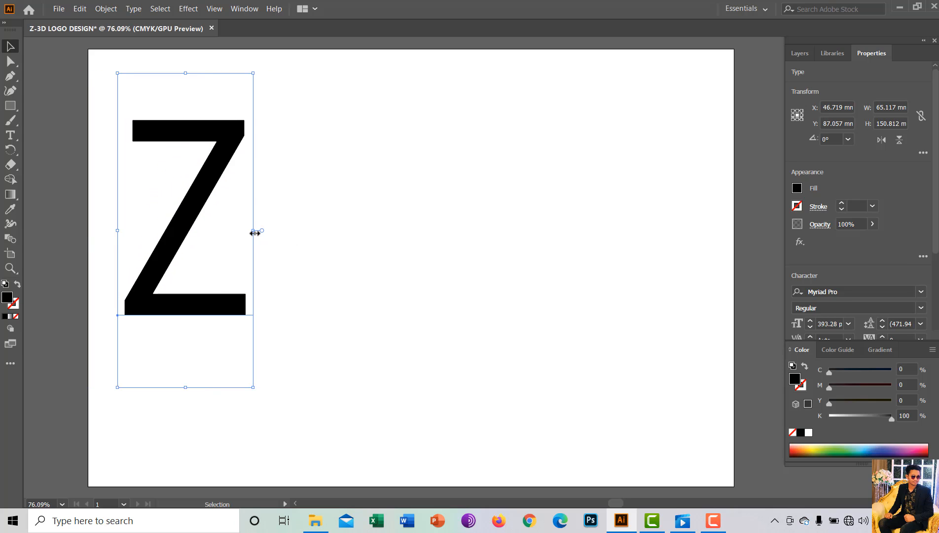
pyautogui.moveTo(253, 233); pyautogui.dragTo(279, 232)
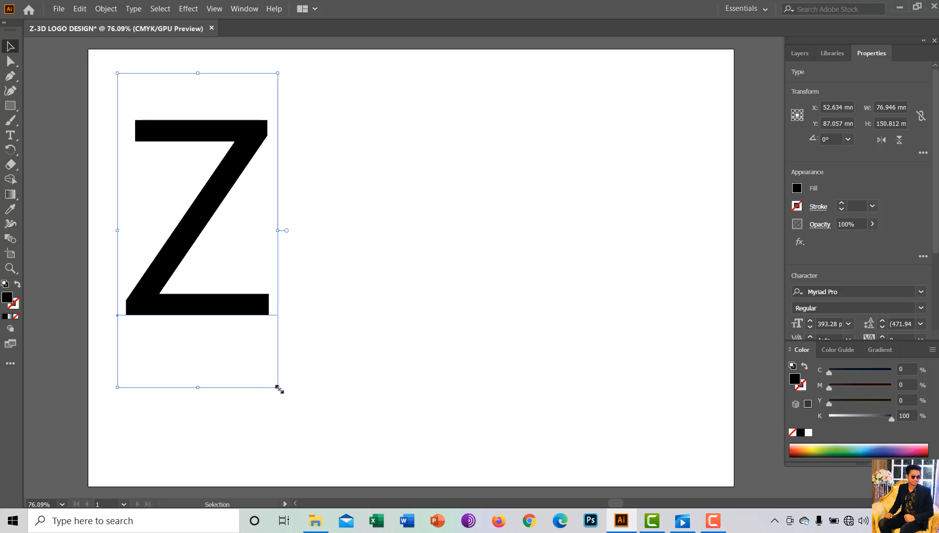
pyautogui.moveTo(279, 389); pyautogui.dragTo(319, 449)
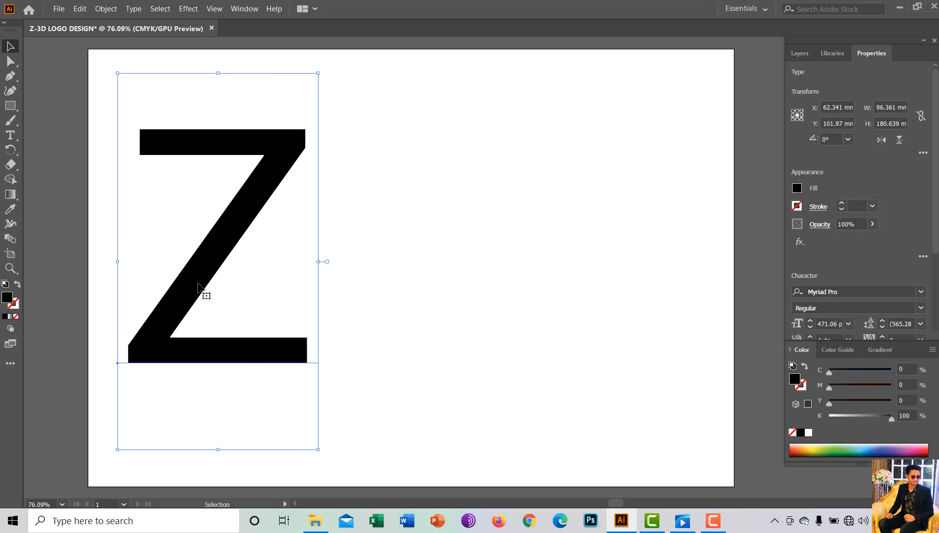
pyautogui.moveTo(198, 283); pyautogui.dragTo(185, 292)
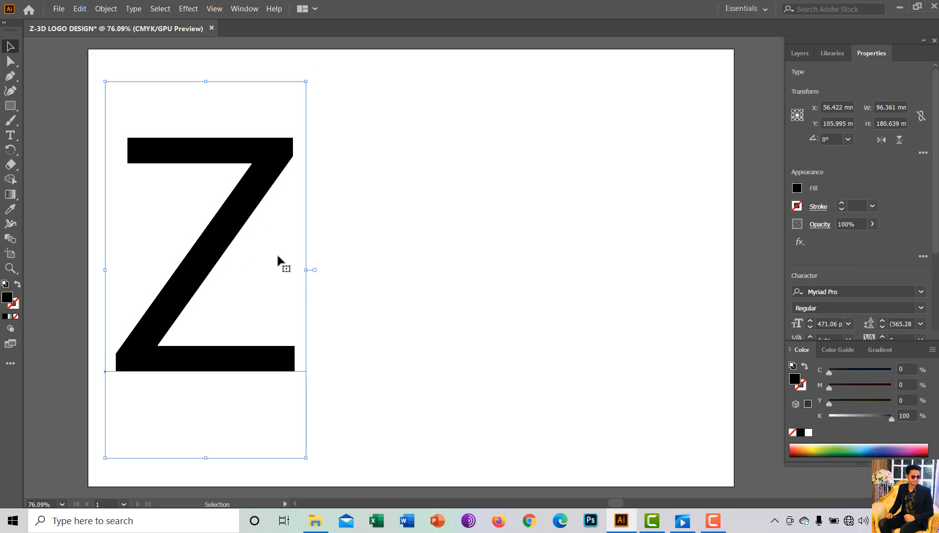
# - Fill the Z with light blue and place two copies of it in a row to its right
pyautogui.click(863, 446)
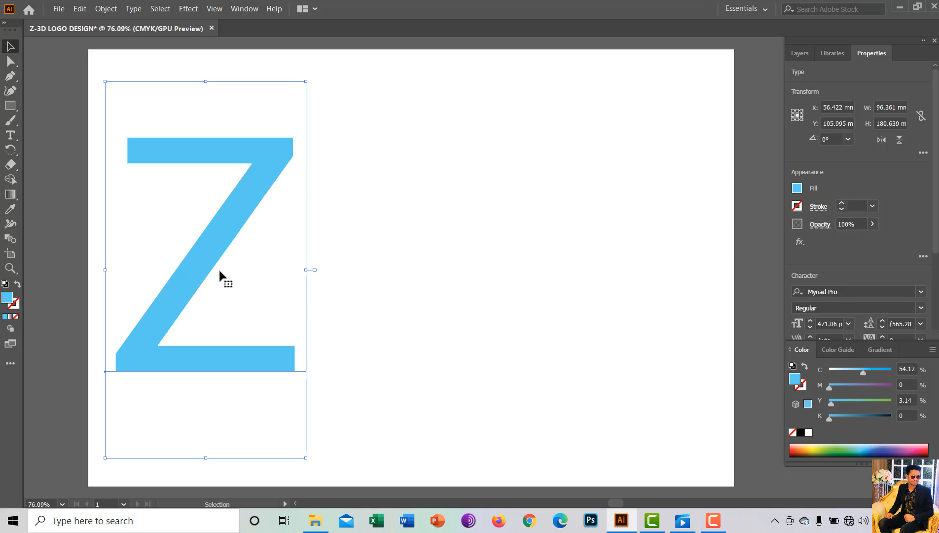
pyautogui.press('alt')
pyautogui.doubleClick(201, 265)
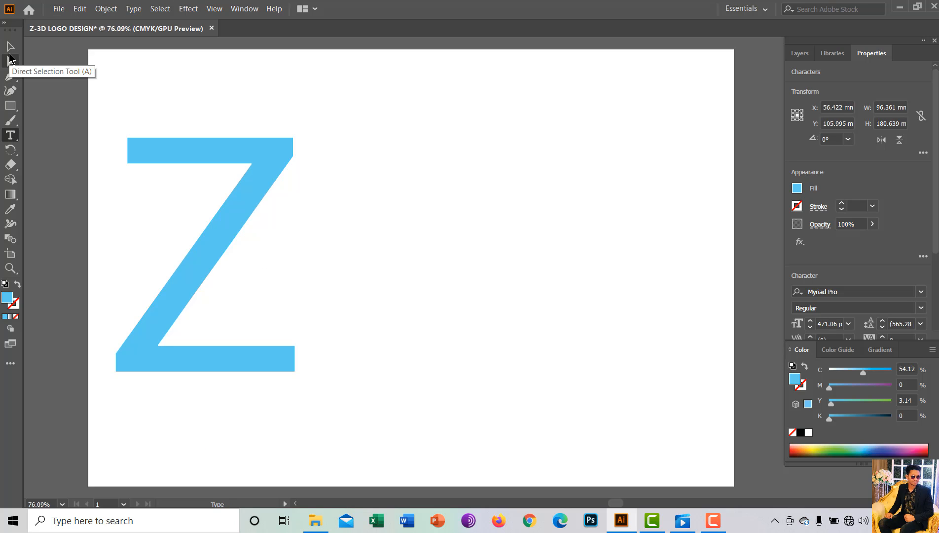
pyautogui.click(10, 48)
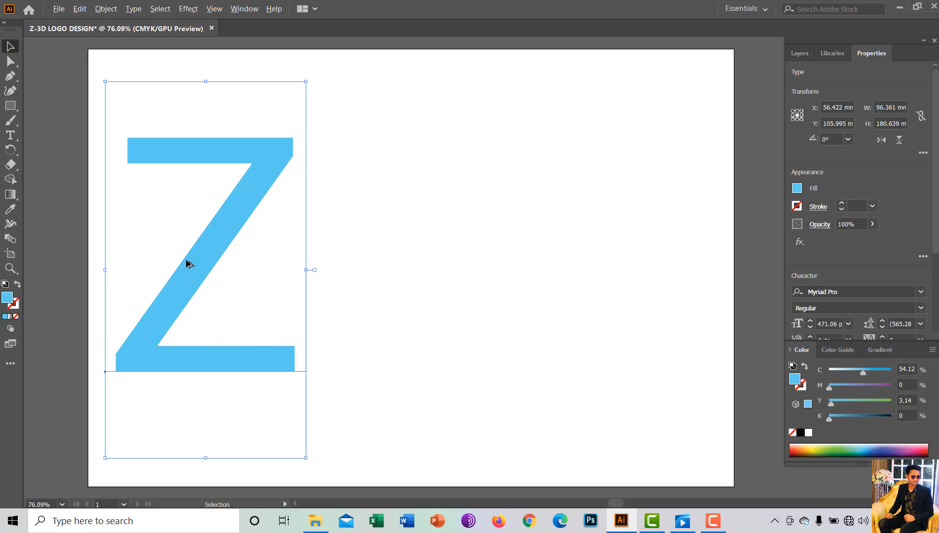
pyautogui.moveTo(187, 263); pyautogui.dragTo(605, 264)
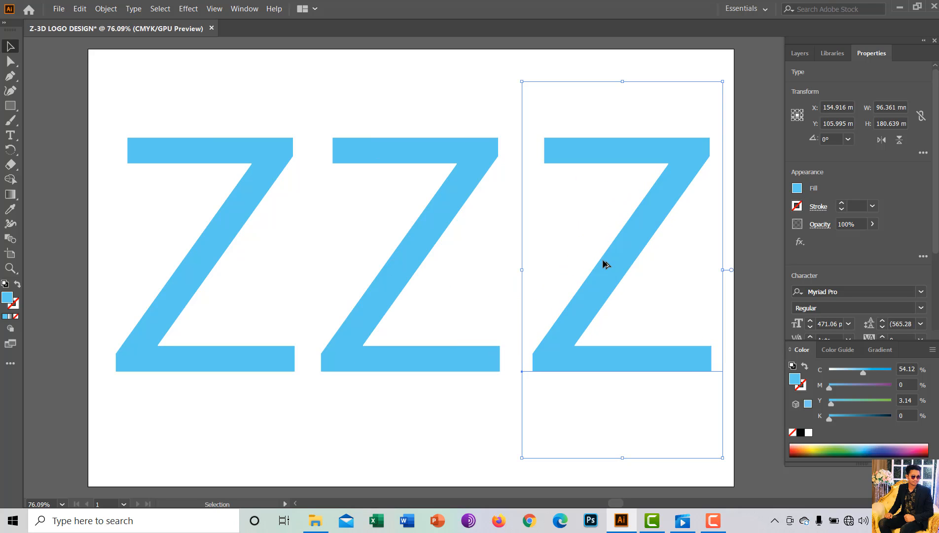
# - Recolor the rightmost Z yellow and the middle Z magenta-pink
pyautogui.click(814, 446)
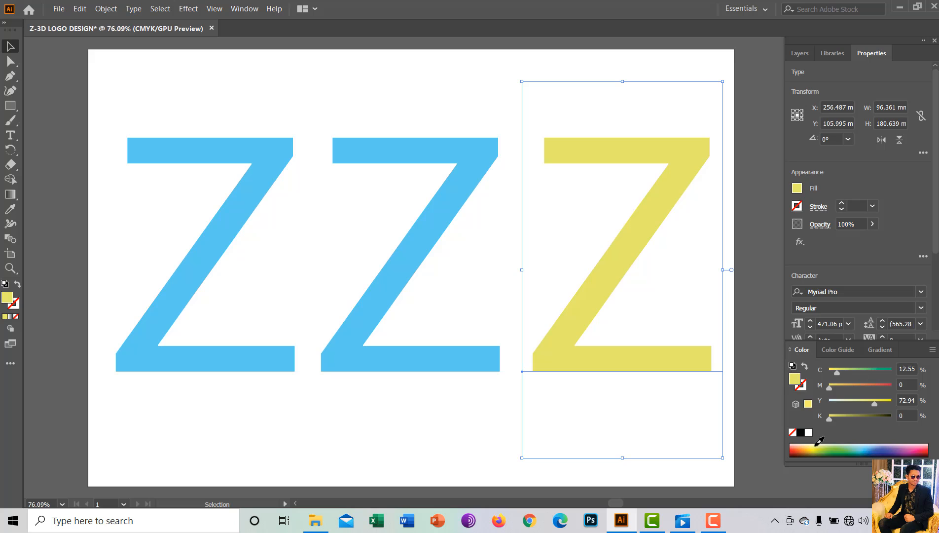
pyautogui.click(392, 291)
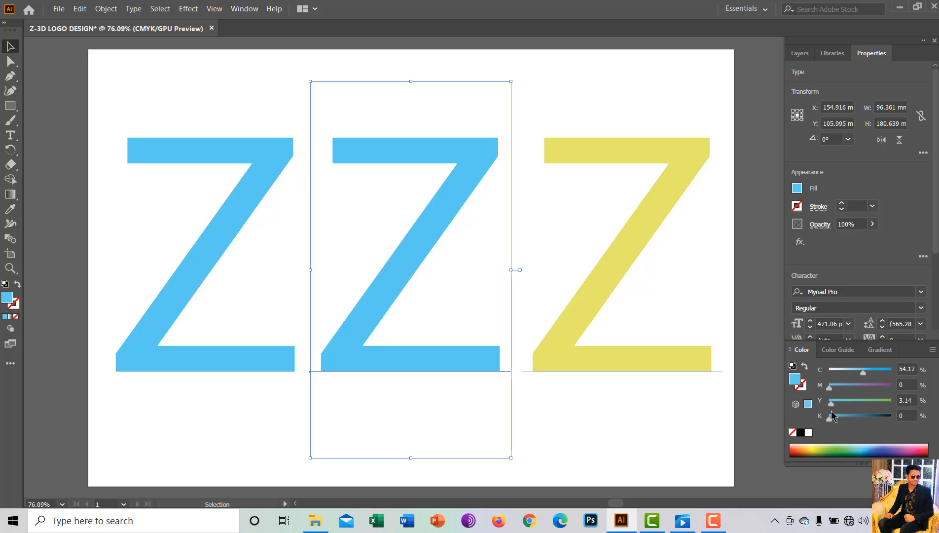
pyautogui.click(910, 446)
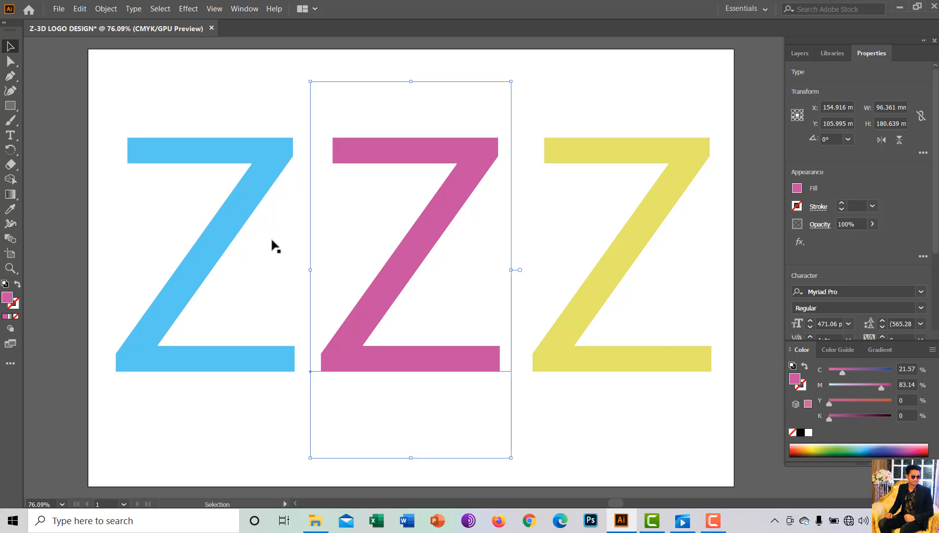
# - Apply 3D Extrude & Bevel to the blue Z with rotations of -19°, -12° and 4° and a 50 pt extrude depth
pyautogui.click(242, 228)
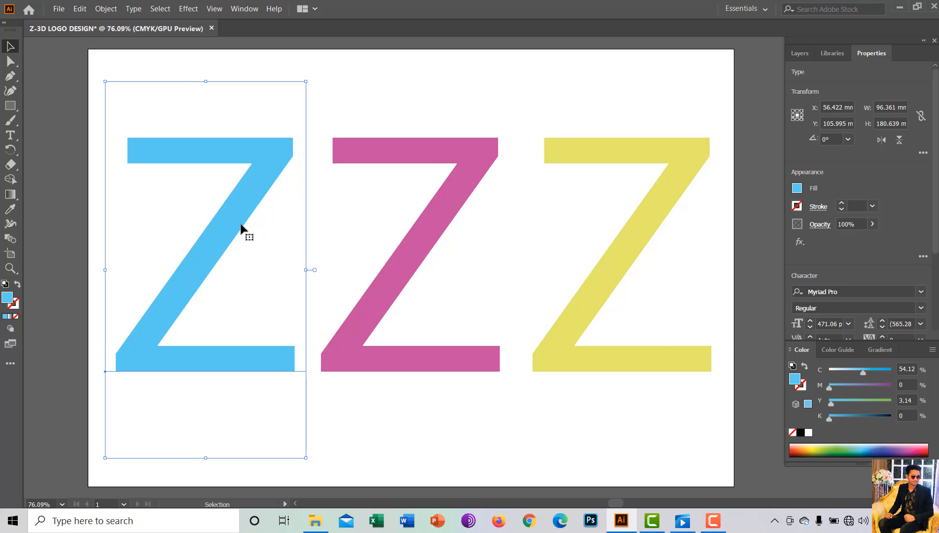
pyautogui.click(189, 9)
pyautogui.moveTo(210, 83)
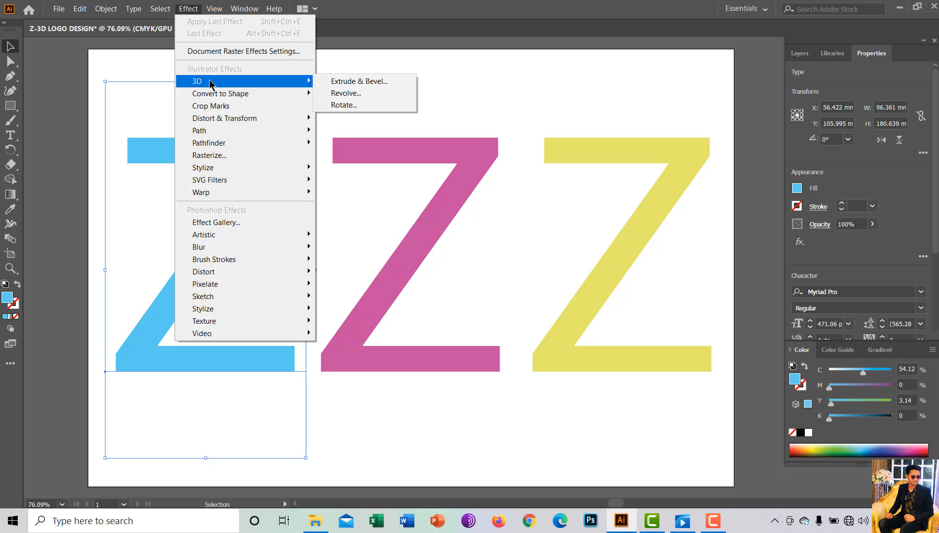
pyautogui.click(325, 82)
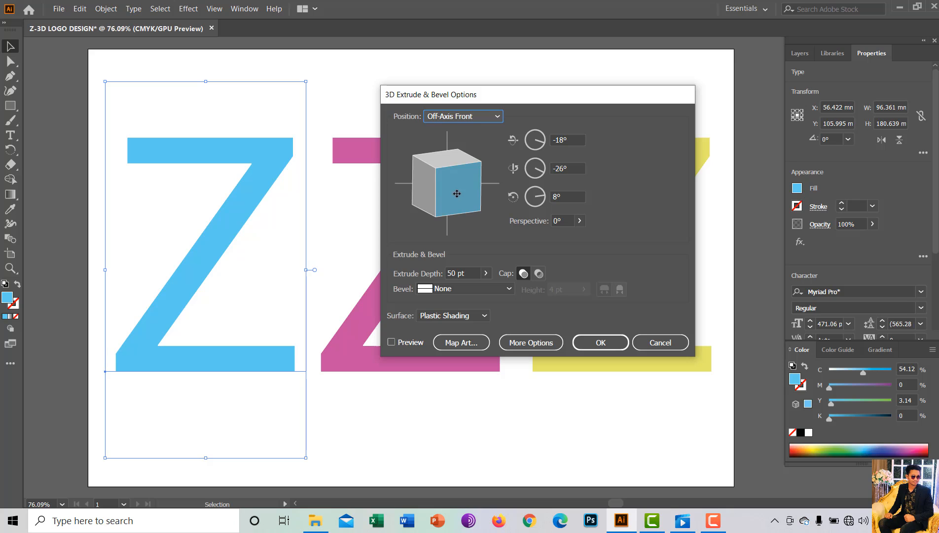
pyautogui.moveTo(457, 194); pyautogui.dragTo(450, 195)
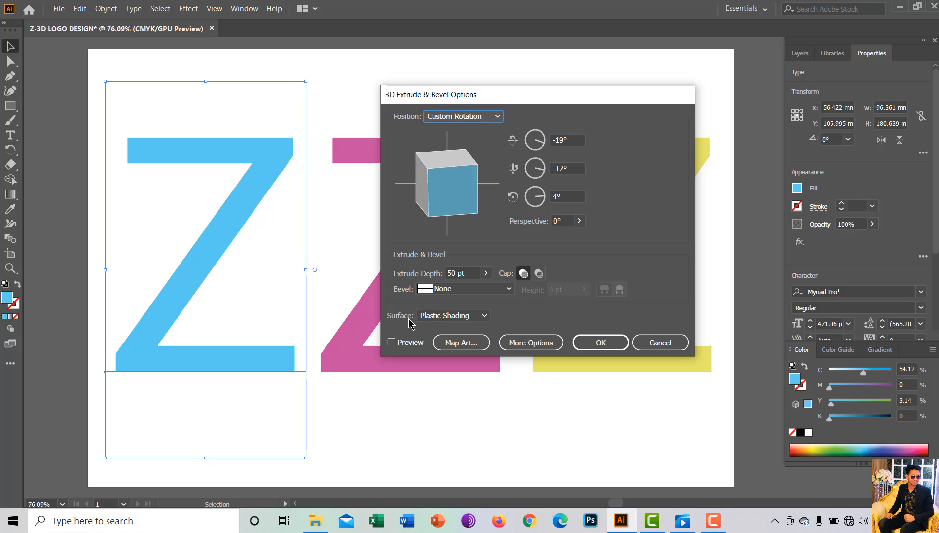
pyautogui.click(392, 342)
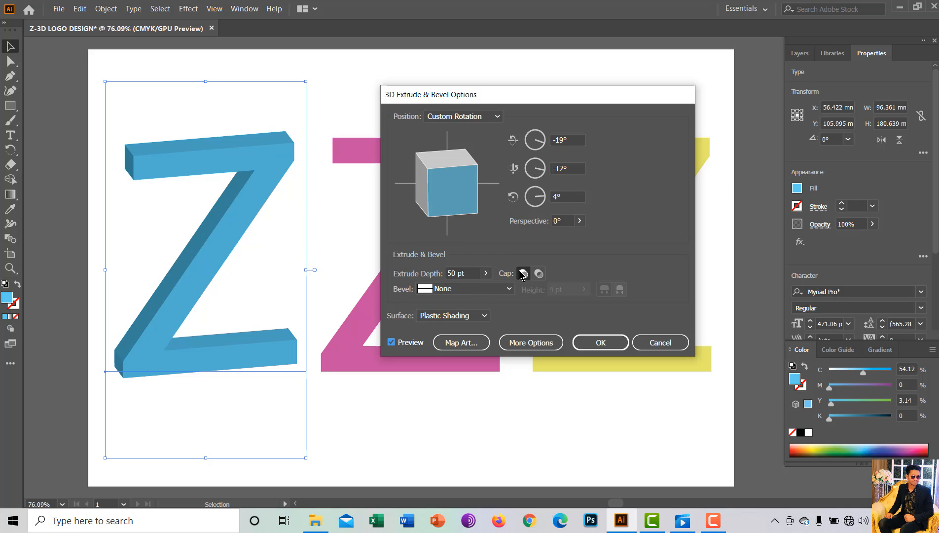
pyautogui.click(600, 342)
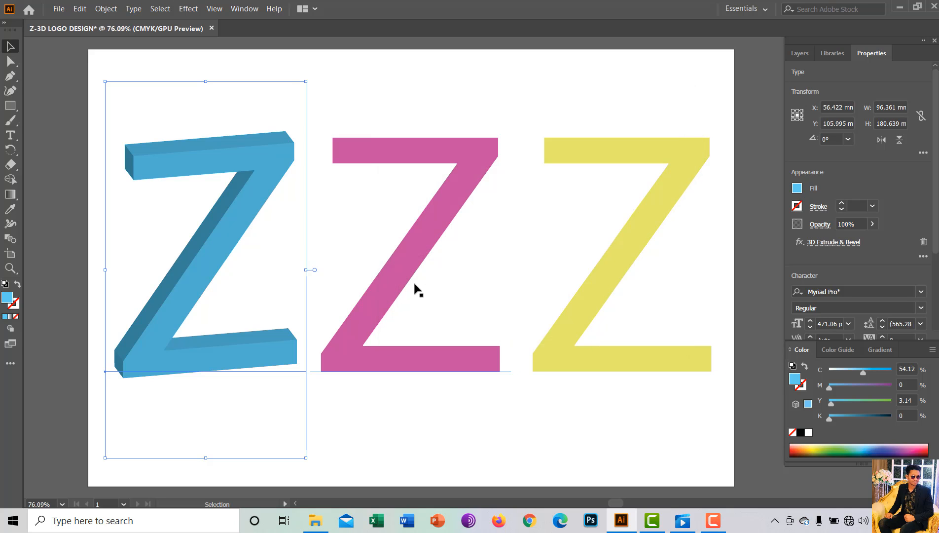
# - Apply 3D Extrude & Bevel to the magenta-pink Z with rotations of 22°, -20° and 0° and a 50 pt extrude depth
pyautogui.click(415, 283)
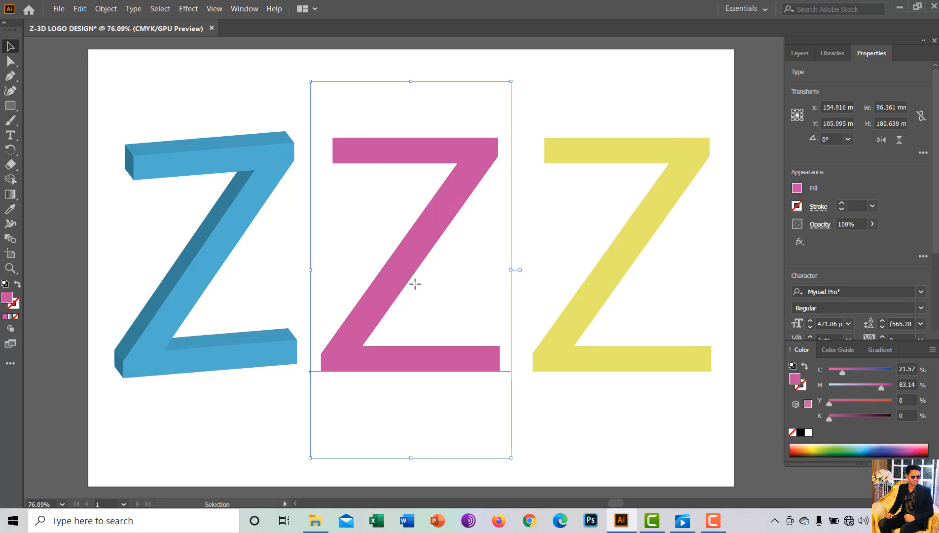
pyautogui.click(188, 9)
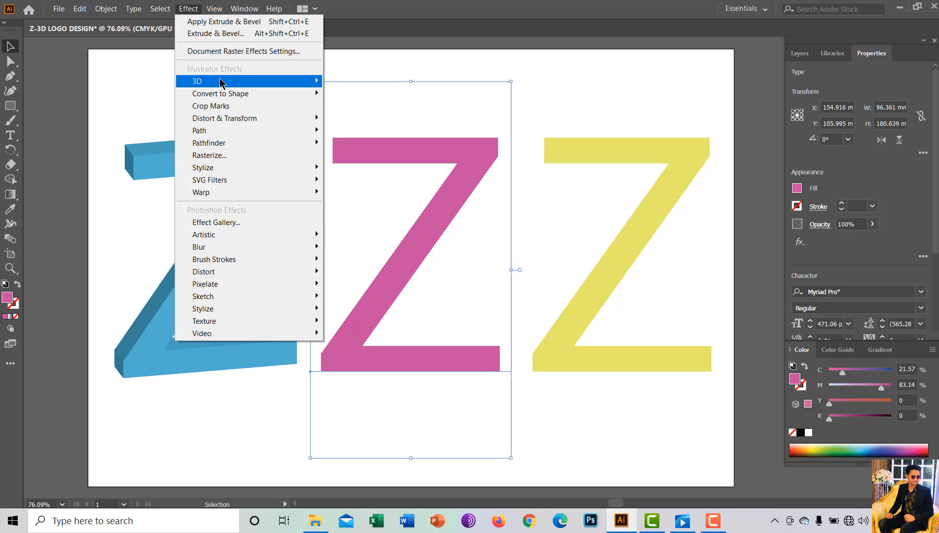
pyautogui.moveTo(221, 81)
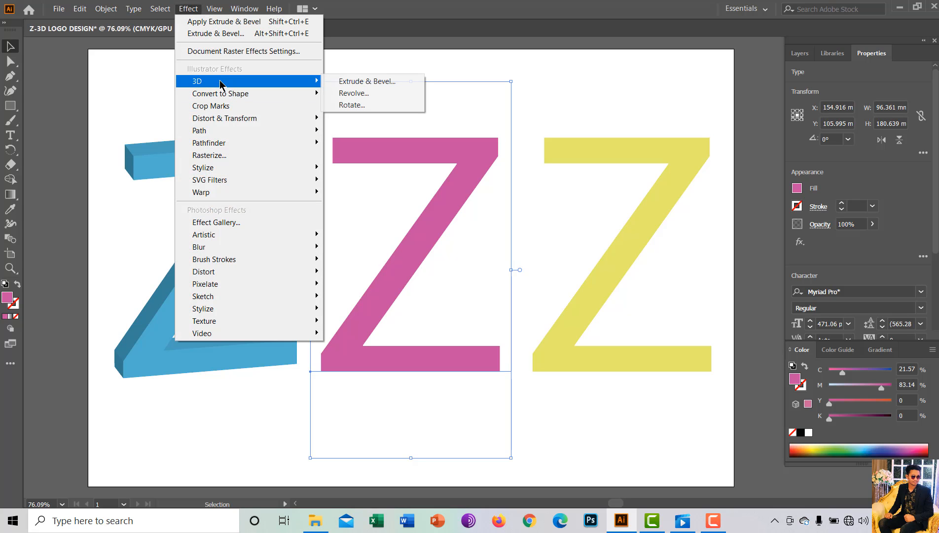
pyautogui.click(341, 83)
pyautogui.moveTo(531, 96); pyautogui.dragTo(138, 207)
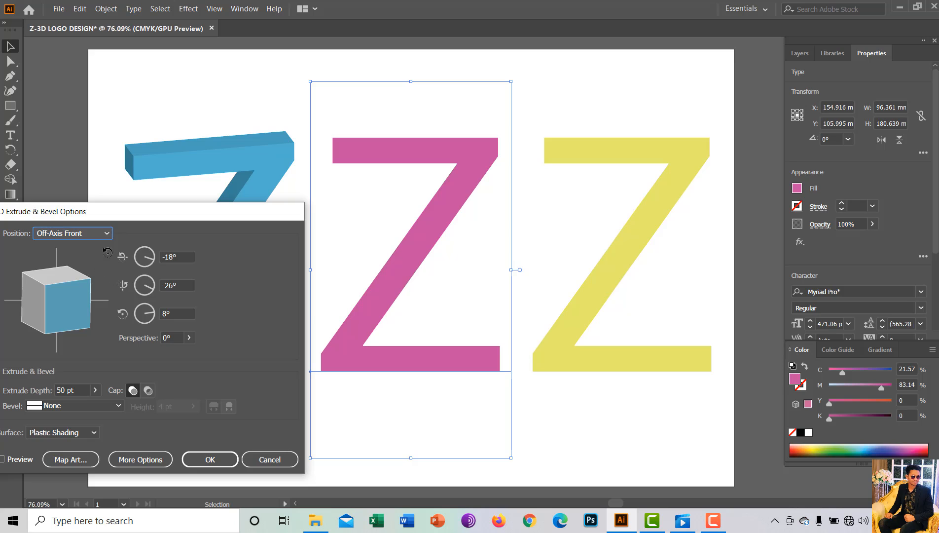
pyautogui.moveTo(78, 298); pyautogui.dragTo(72, 276)
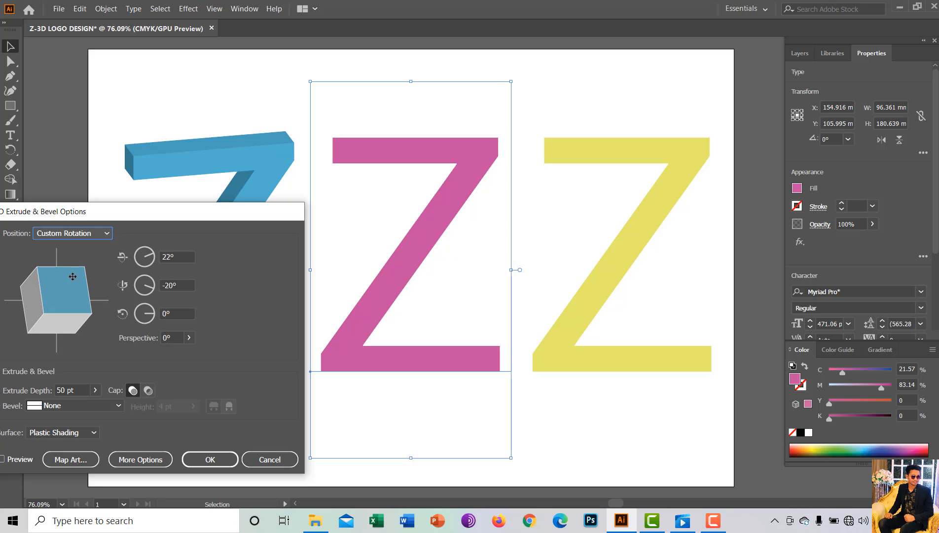
pyautogui.click(2, 458)
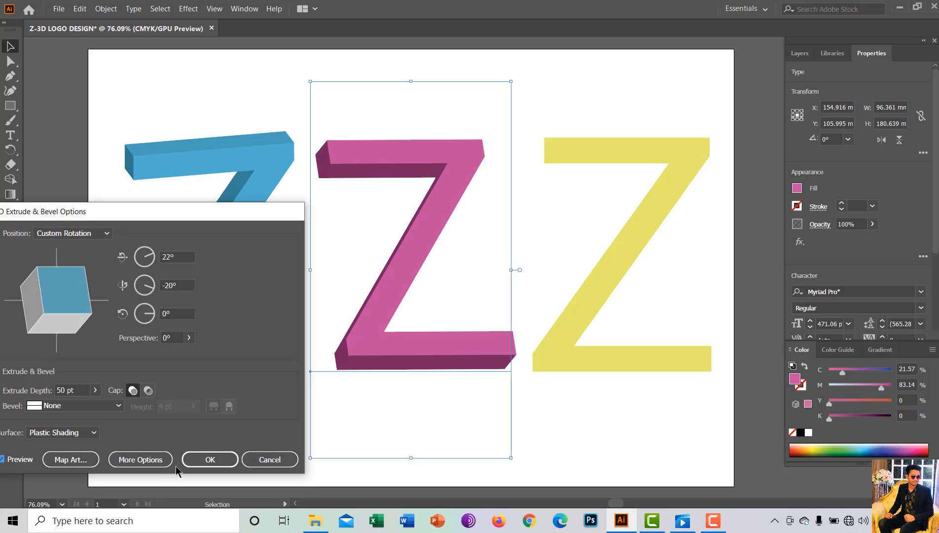
pyautogui.click(200, 458)
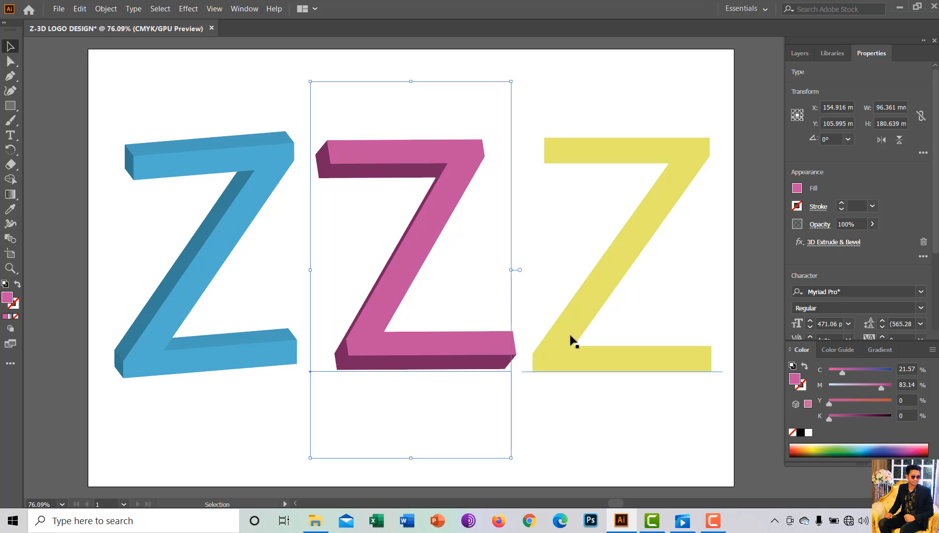
# - Apply 3D Extrude & Bevel to the yellow Z with rotations of -27°, 21° and -3° and a 50 pt depth, and deselect it
pyautogui.click(604, 300)
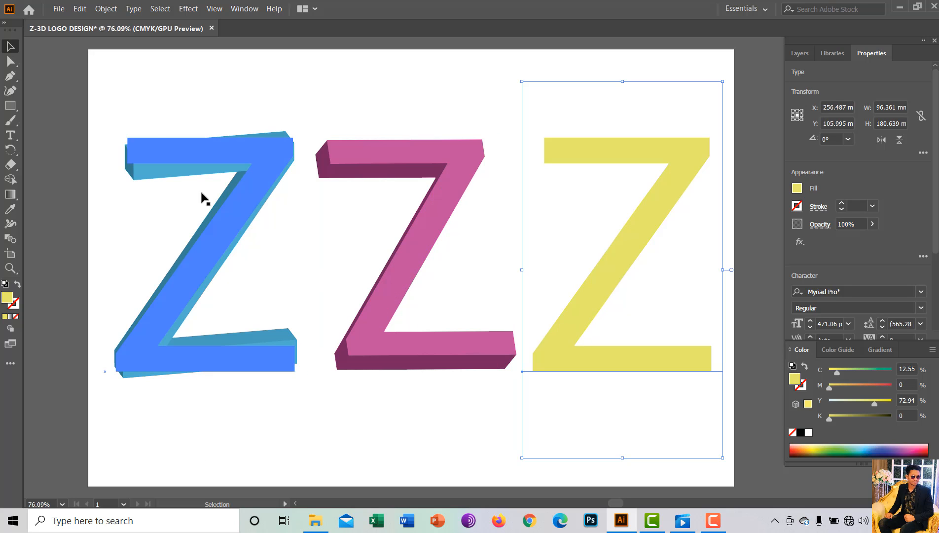
pyautogui.click(197, 8)
pyautogui.moveTo(210, 82)
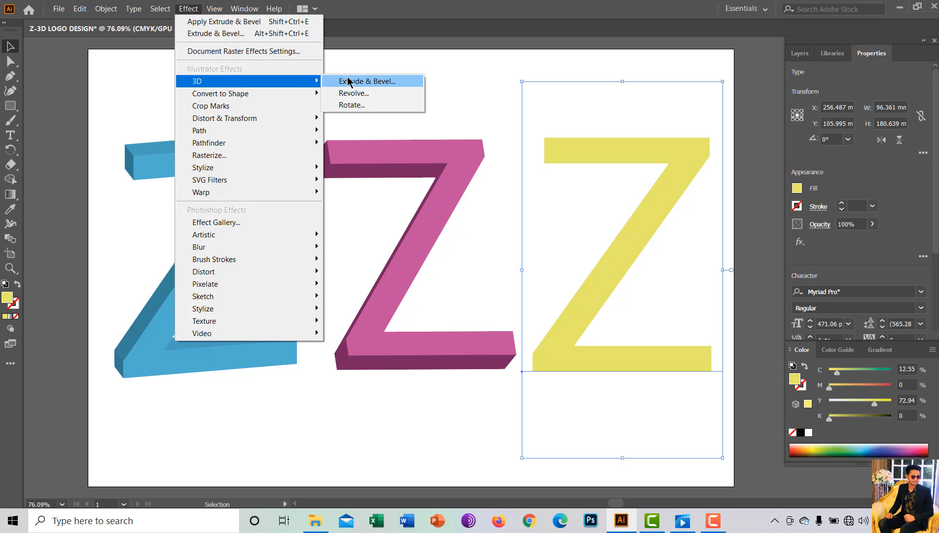
pyautogui.click(352, 82)
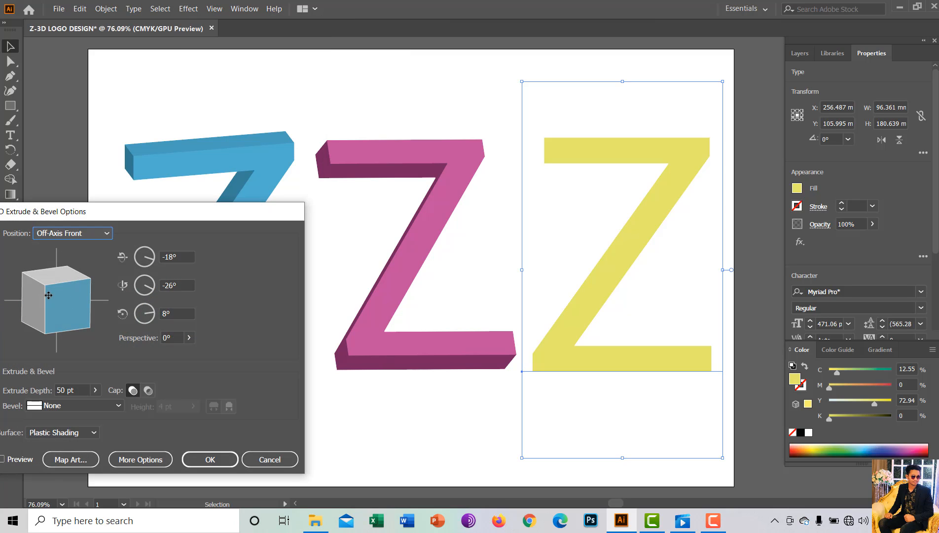
pyautogui.click(51, 296)
pyautogui.moveTo(51, 296)
pyautogui.mouseDown()
pyautogui.moveTo(46, 314)
pyautogui.moveTo(79, 309)
pyautogui.moveTo(61, 321)
pyautogui.moveTo(48, 311)
pyautogui.moveTo(60, 297)
pyautogui.mouseUp()
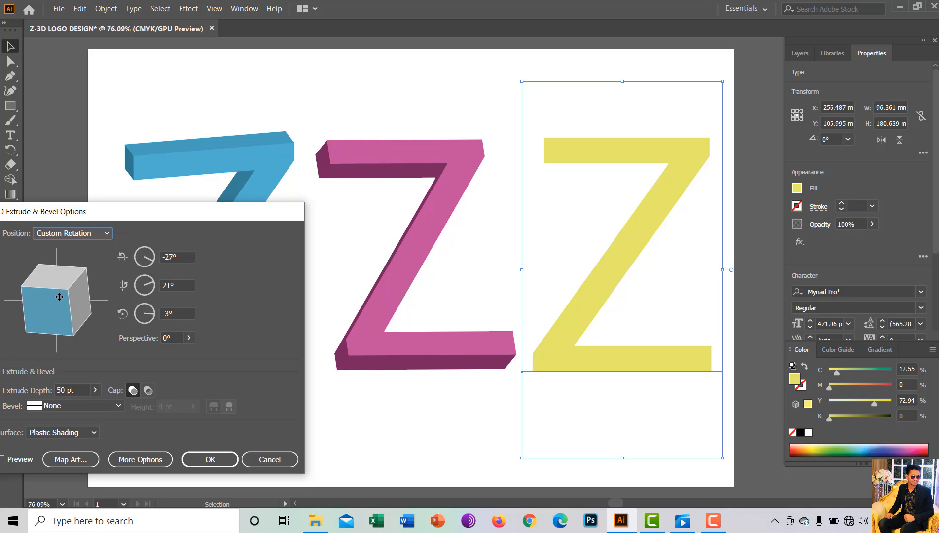
pyautogui.click(2, 459)
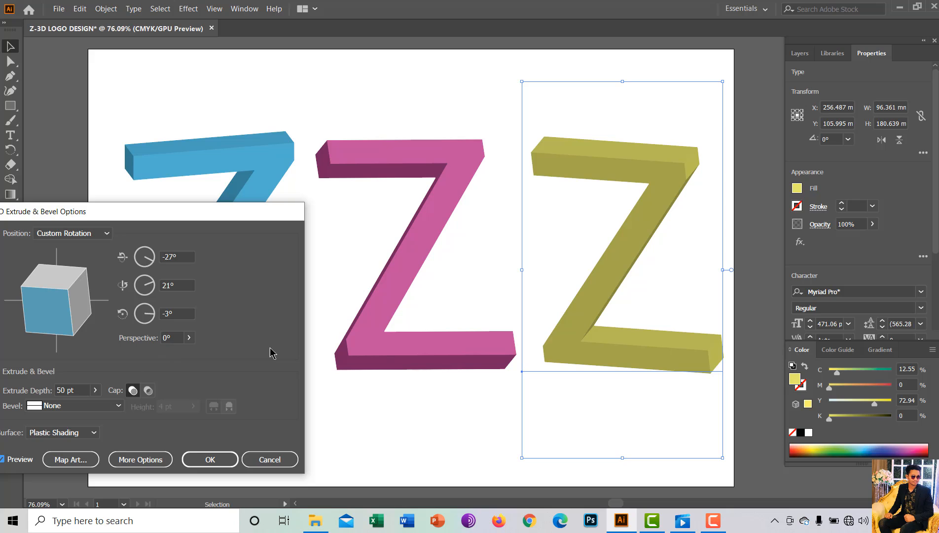
pyautogui.click(197, 459)
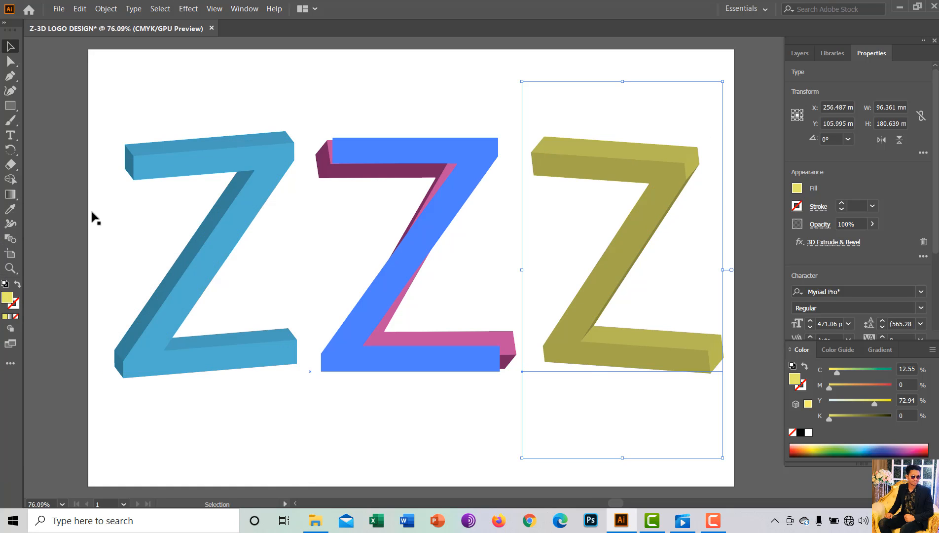
pyautogui.click(69, 210)
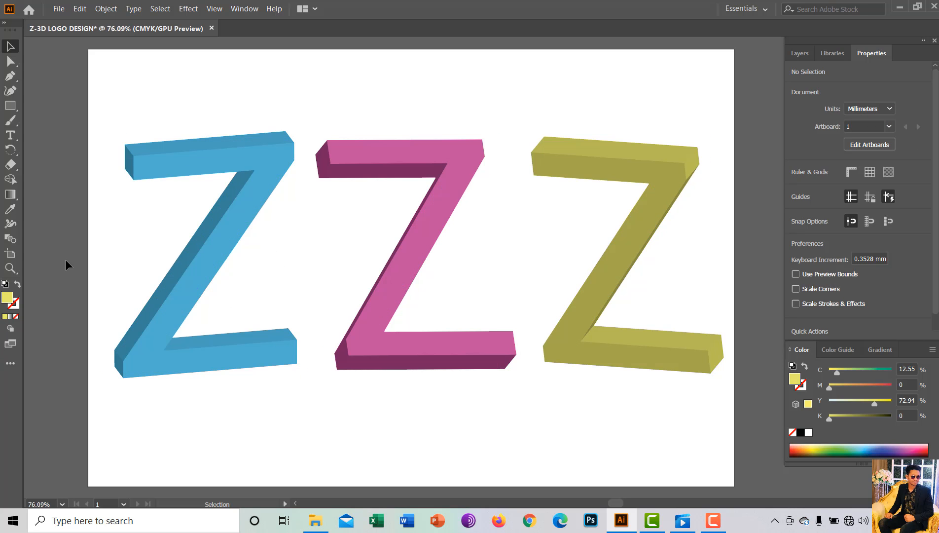
pyautogui.moveTo(203, 270); pyautogui.dragTo(625, 220)
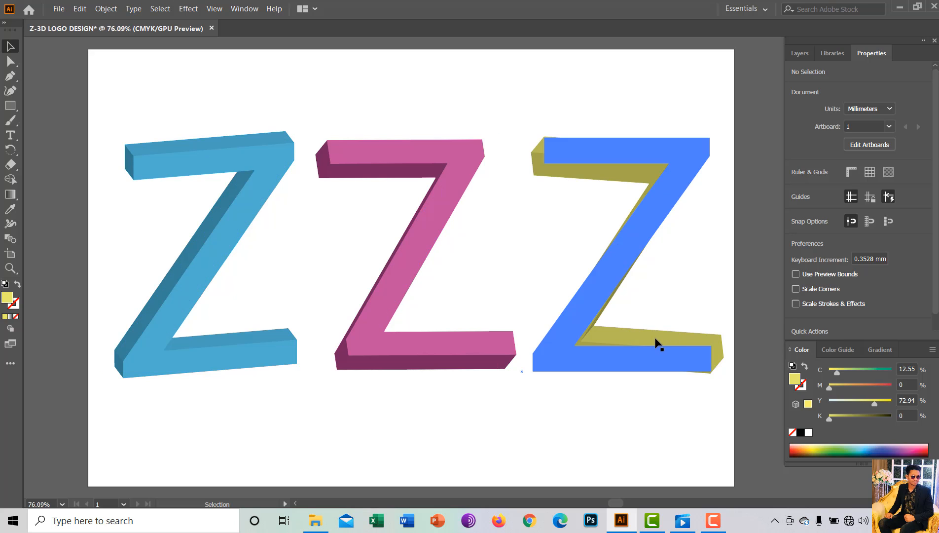
pyautogui.moveTo(637, 184); pyautogui.dragTo(438, 235)
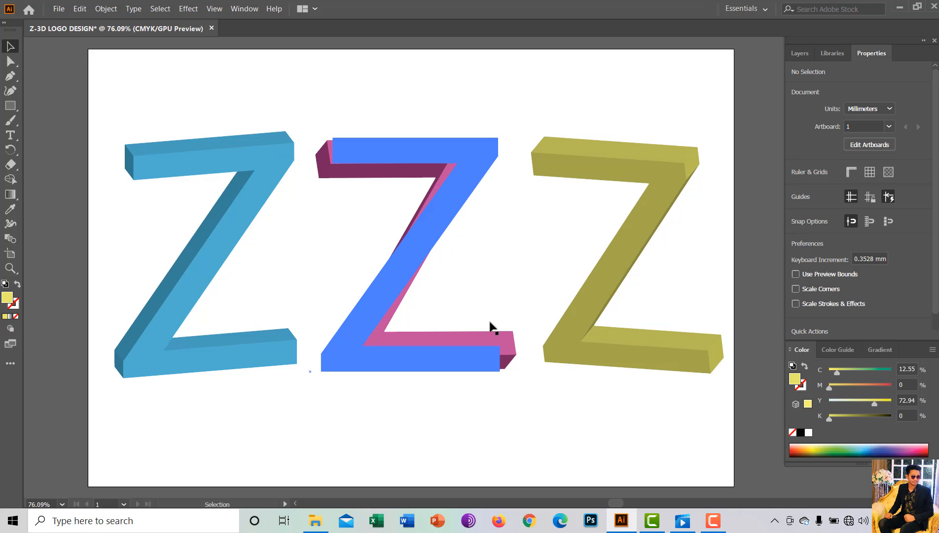
pyautogui.moveTo(491, 327); pyautogui.dragTo(276, 327)
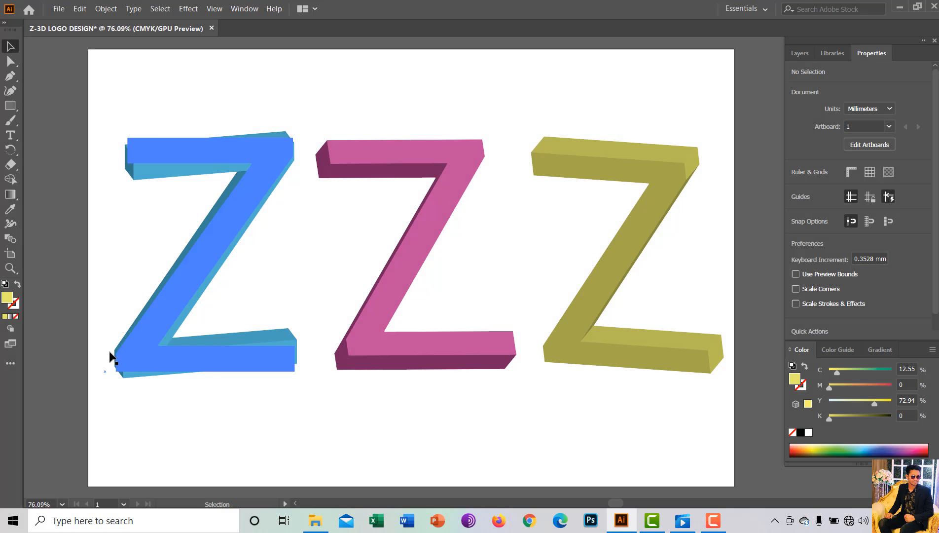
pyautogui.moveTo(109, 356); pyautogui.dragTo(347, 381)
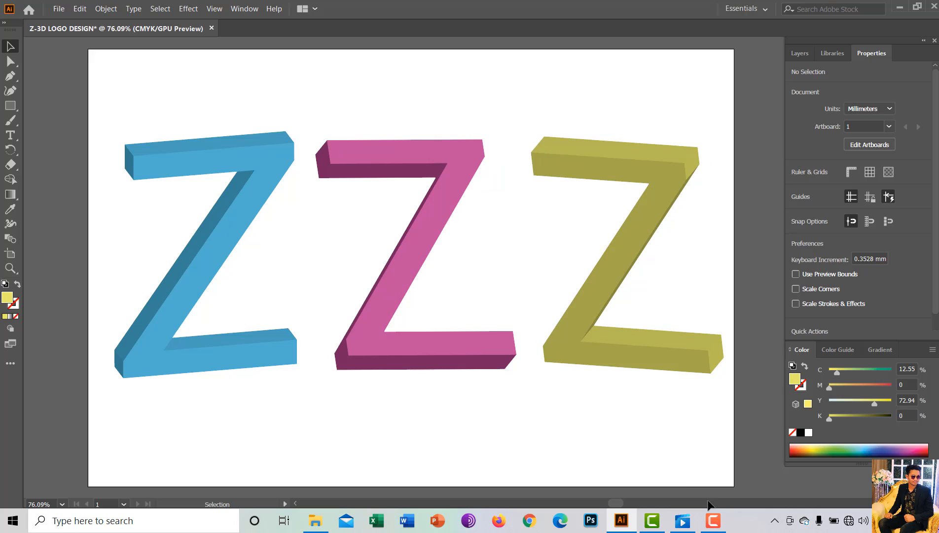
pyautogui.click(715, 521)
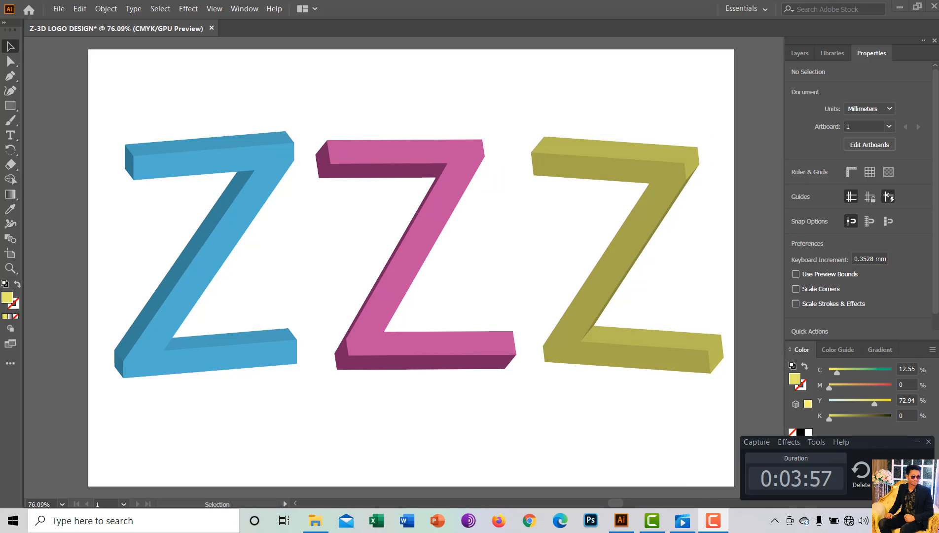